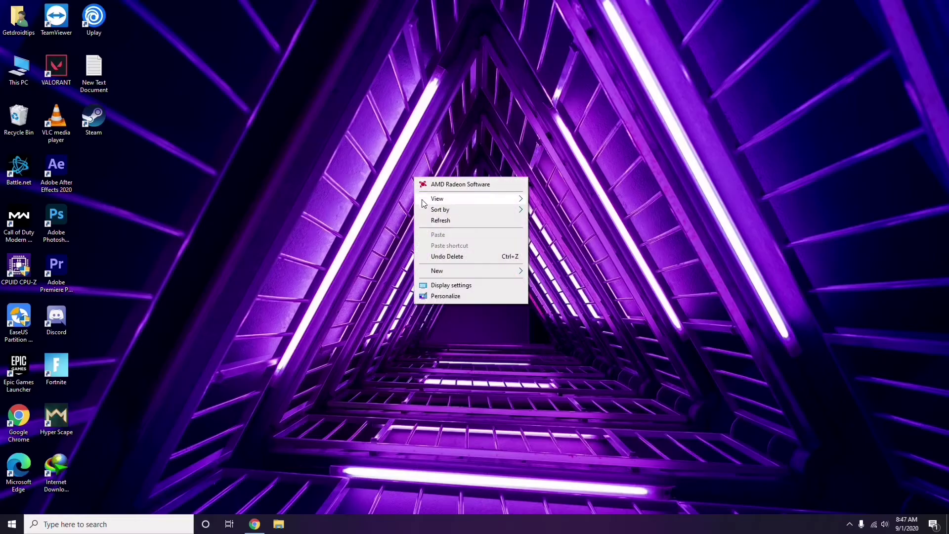
- Refresh the desktop, then bring up the This PC context menu
{"action": "left_click", "coordinate": [440, 221]}
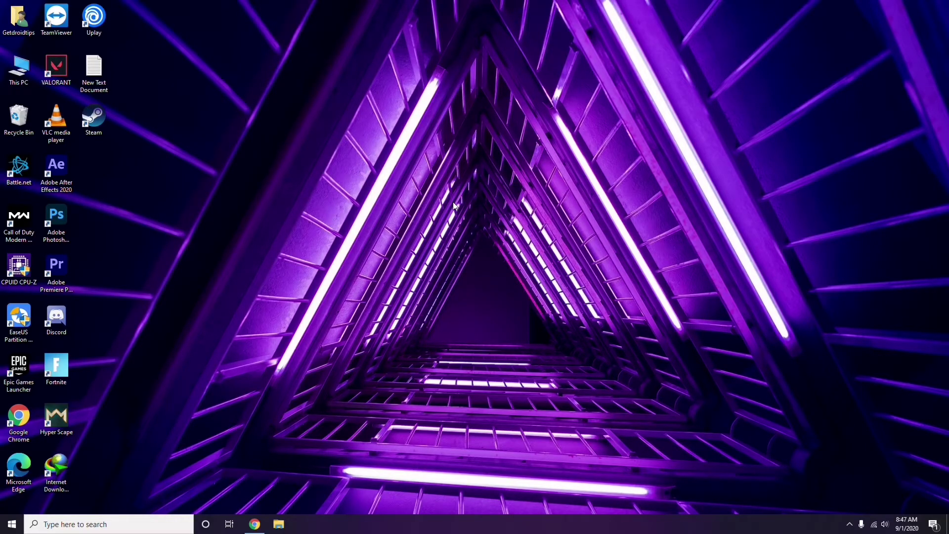
{"action": "right_click", "coordinate": [360, 139]}
{"action": "left_click", "coordinate": [384, 181]}
{"action": "right_click", "coordinate": [20, 80]}
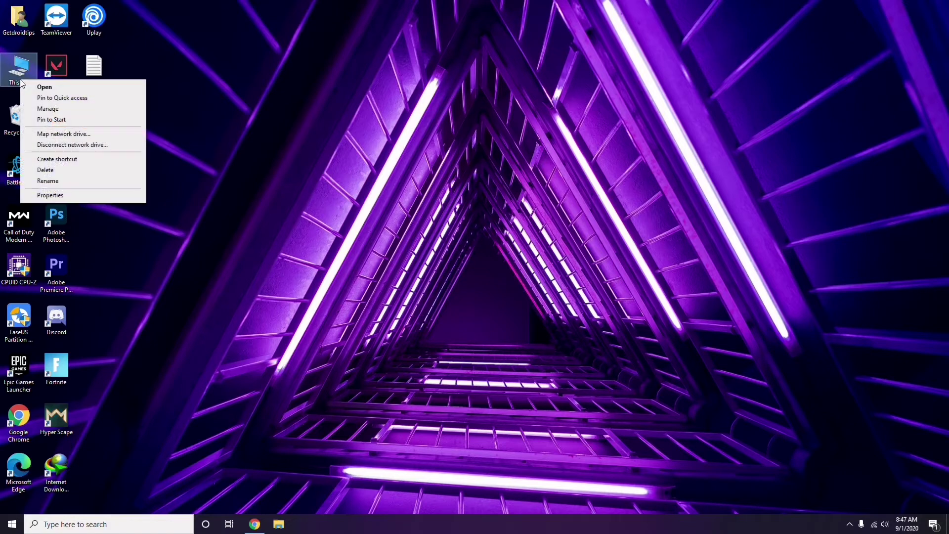
{"action": "left_click", "coordinate": [52, 110]}
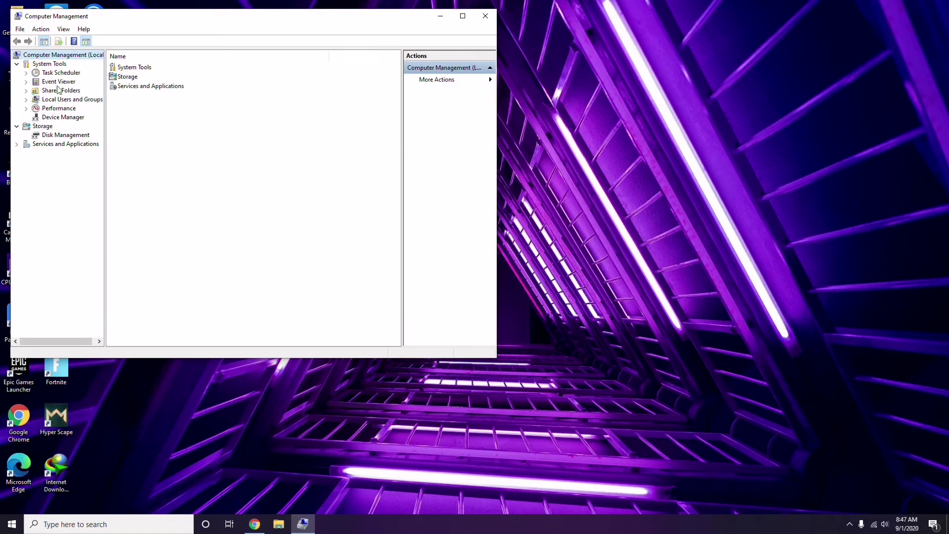
{"action": "left_click", "coordinate": [58, 117]}
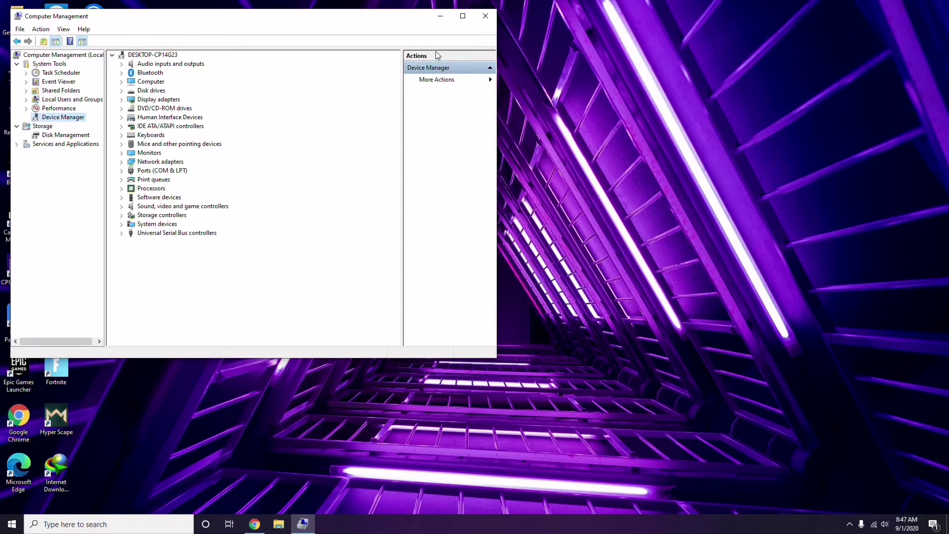
{"action": "left_click", "coordinate": [485, 17]}
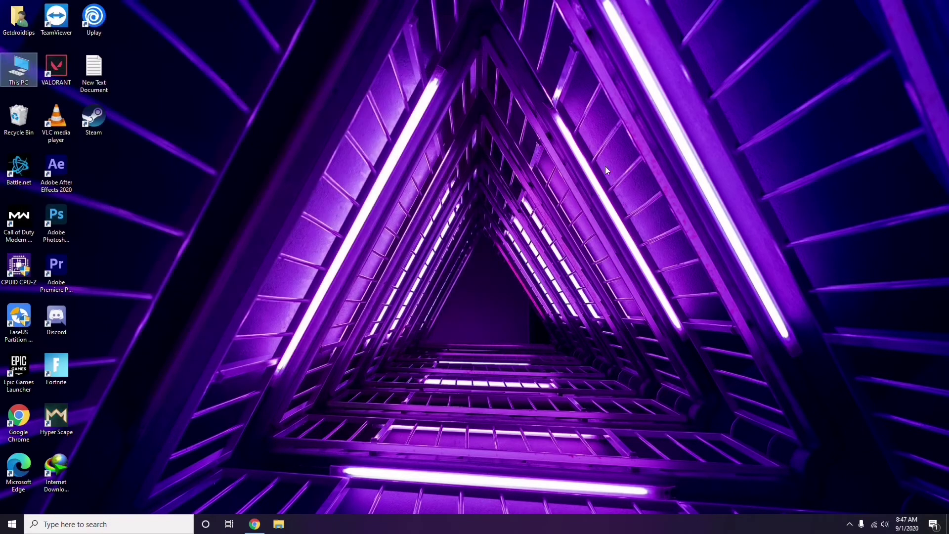
{"action": "left_click", "coordinate": [850, 525]}
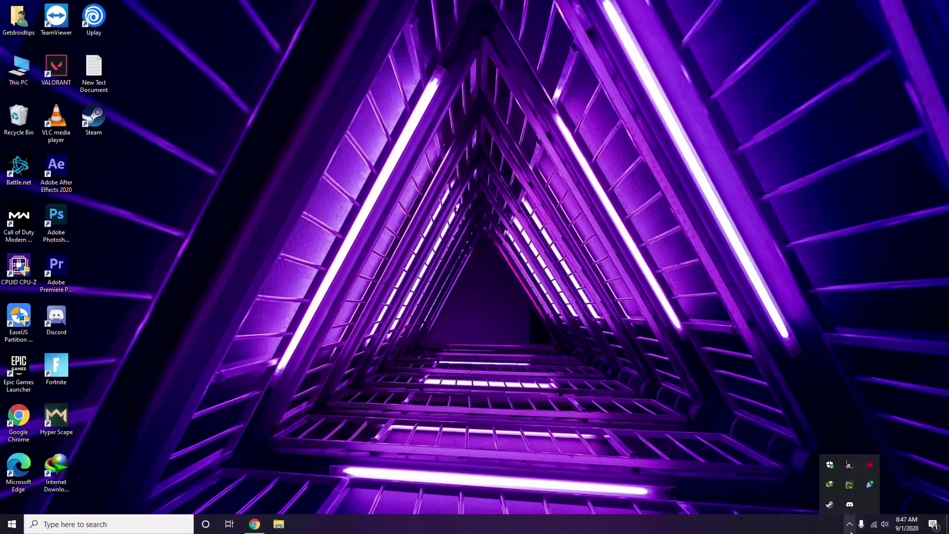
{"action": "left_click", "coordinate": [869, 466]}
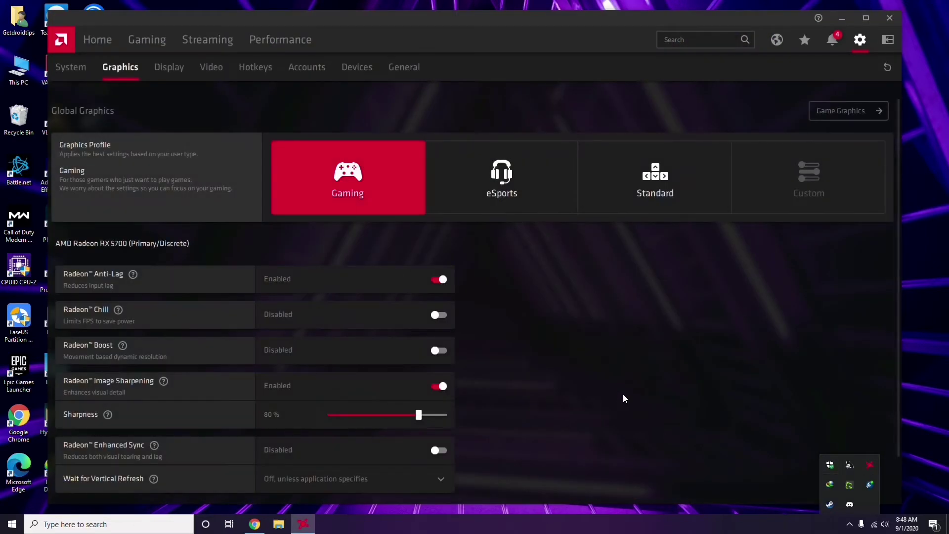
{"action": "left_click", "coordinate": [79, 69]}
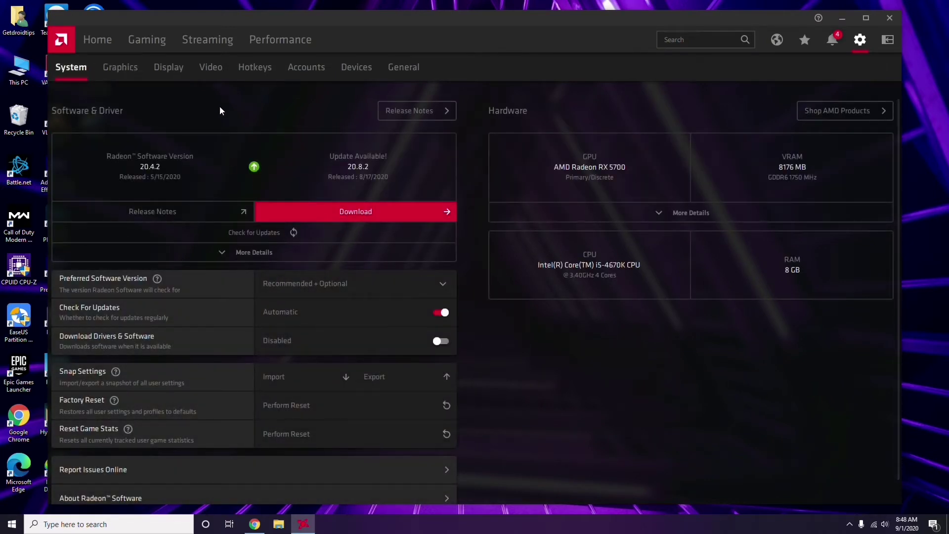
{"action": "left_click", "coordinate": [117, 69]}
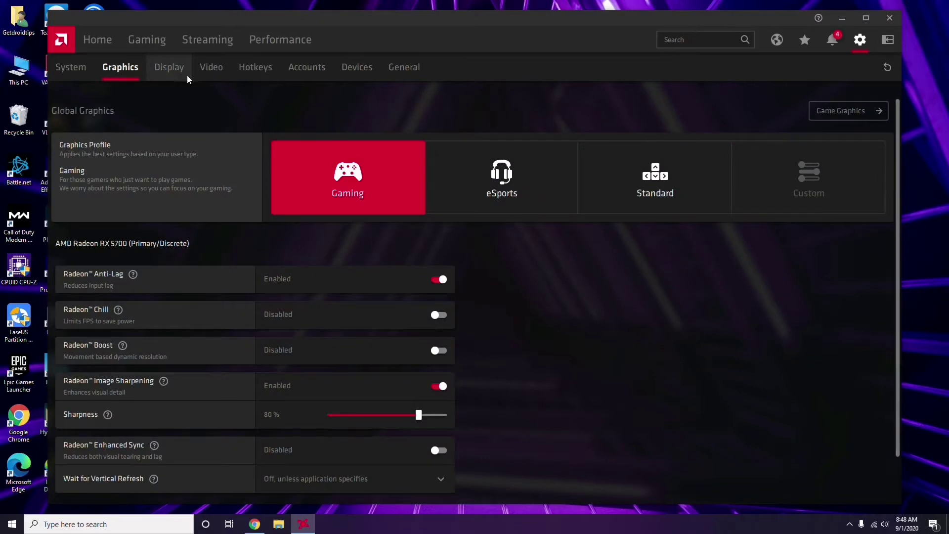
{"action": "left_click", "coordinate": [180, 75]}
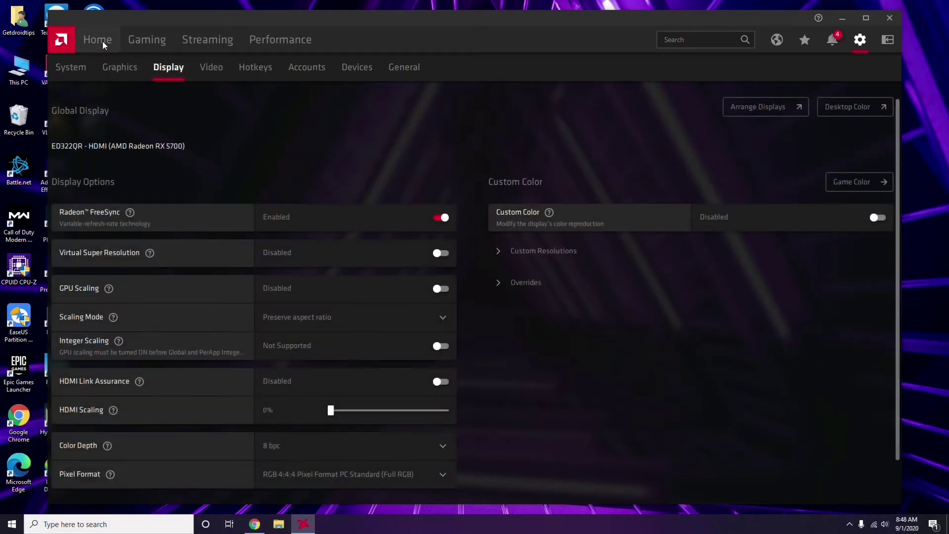
{"action": "left_click", "coordinate": [103, 43]}
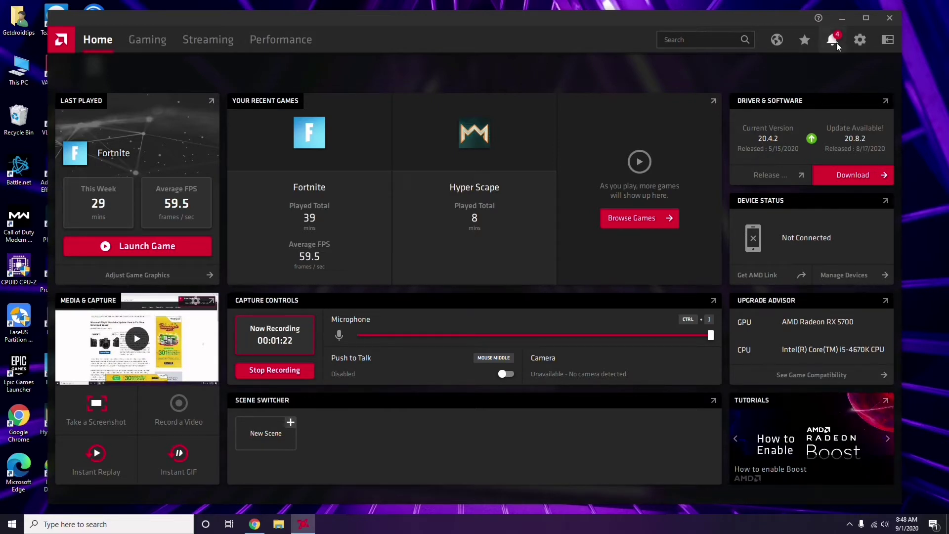
{"action": "left_click", "coordinate": [890, 18]}
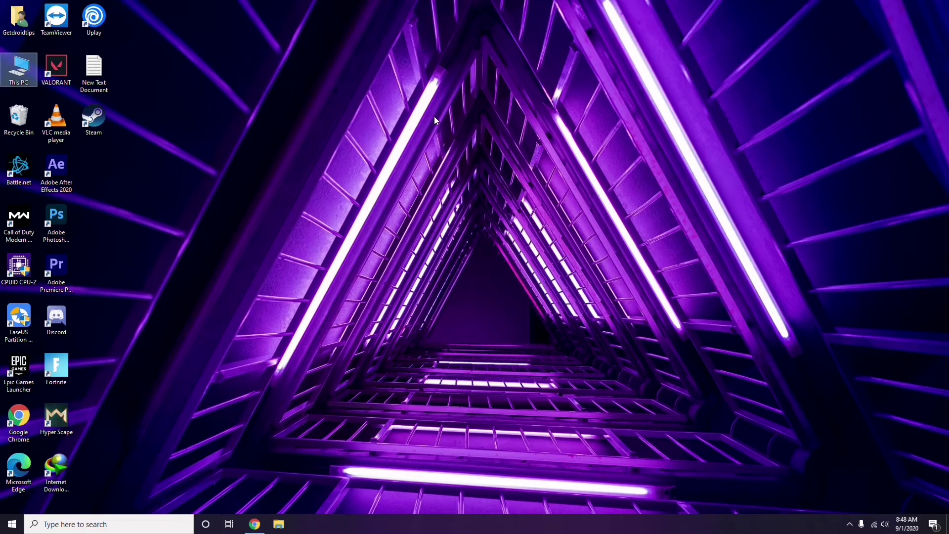
- Refresh the desktop and launch Steam
{"action": "right_click", "coordinate": [200, 129]}
{"action": "left_click", "coordinate": [215, 174]}
{"action": "double_click", "coordinate": [94, 120]}
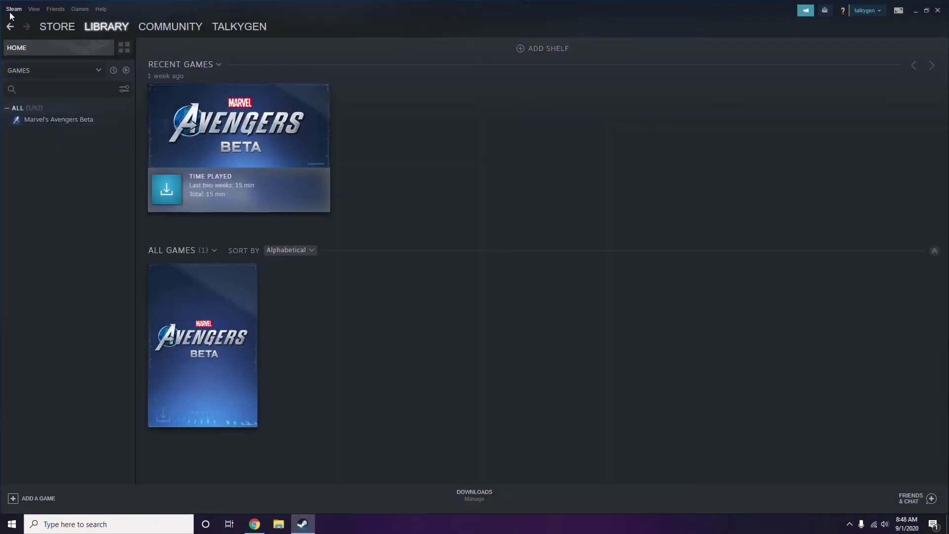
- Uncheck Enable the Steam Overlay while in-game, save the settings and close Steam
{"action": "left_click", "coordinate": [13, 10]}
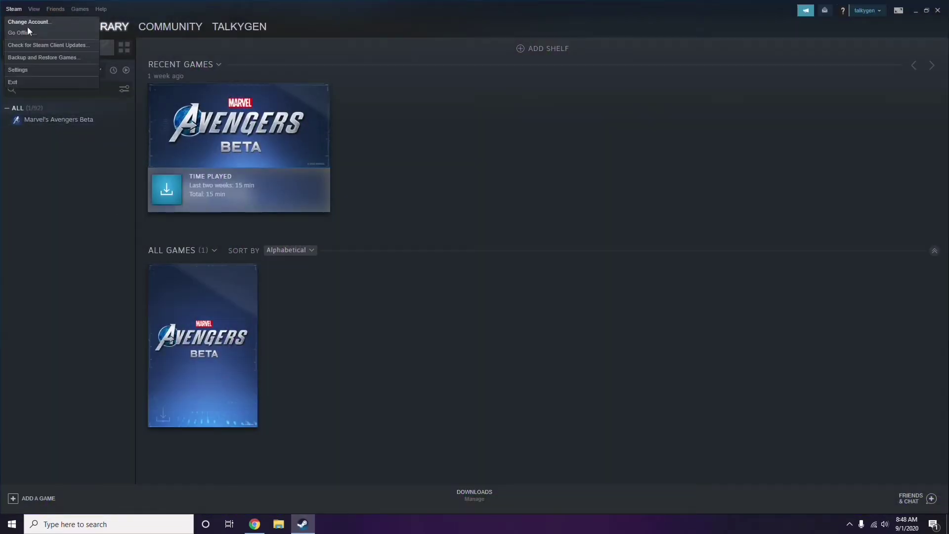
{"action": "left_click", "coordinate": [31, 69]}
{"action": "left_click_drag", "start_coordinate": [576, 192], "coordinate": [527, 112]}
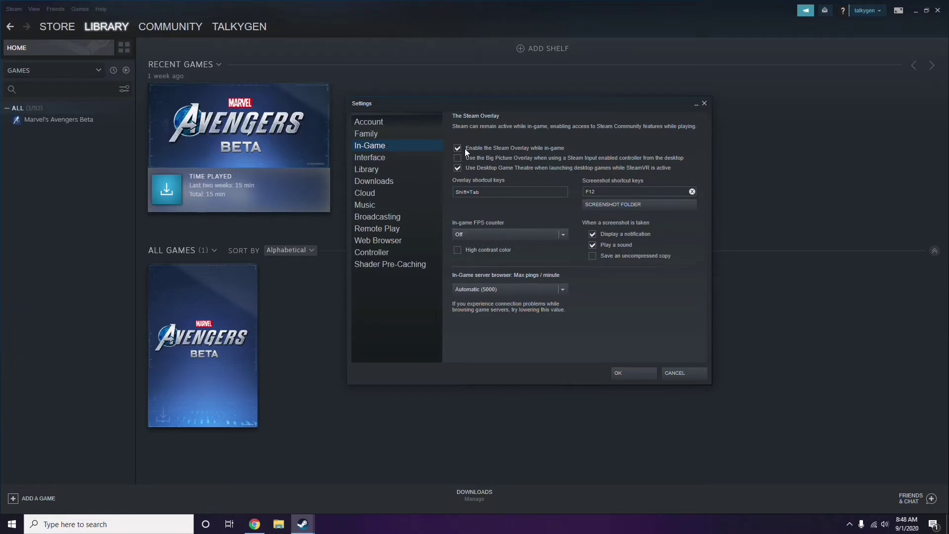
{"action": "left_click", "coordinate": [505, 149]}
{"action": "left_click", "coordinate": [623, 373]}
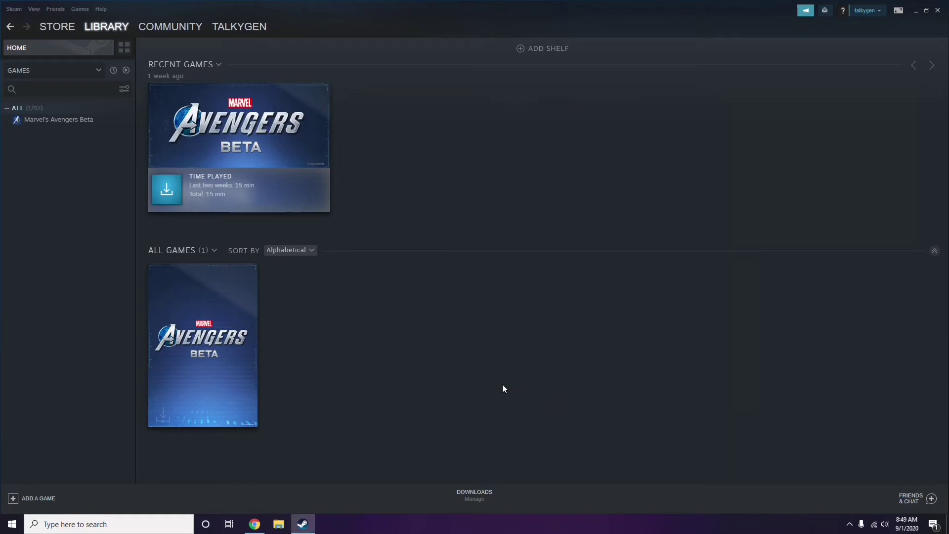
{"action": "left_click", "coordinate": [939, 11]}
{"action": "right_click", "coordinate": [387, 158]}
- Refresh the desktop, launch Discord and open User Settings on My Account
{"action": "left_click", "coordinate": [412, 202]}
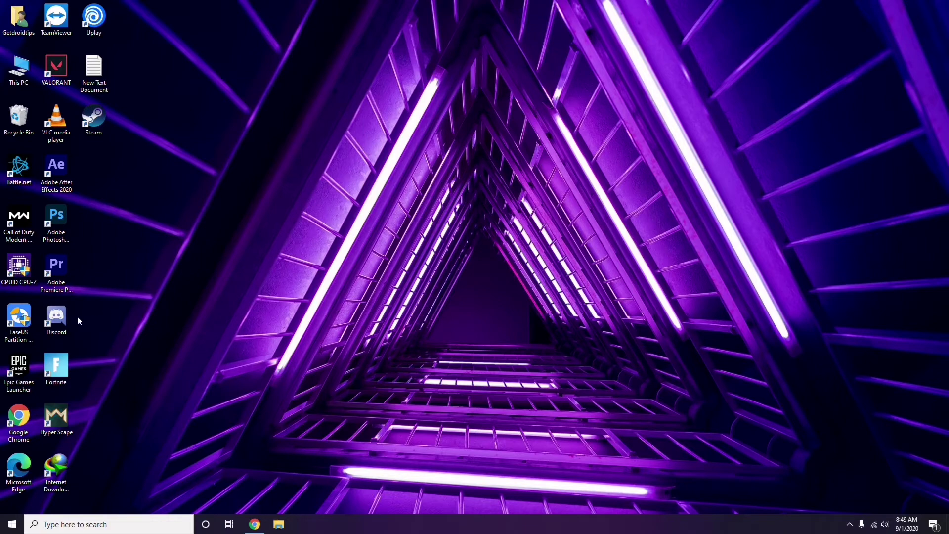
{"action": "double_click", "coordinate": [64, 317]}
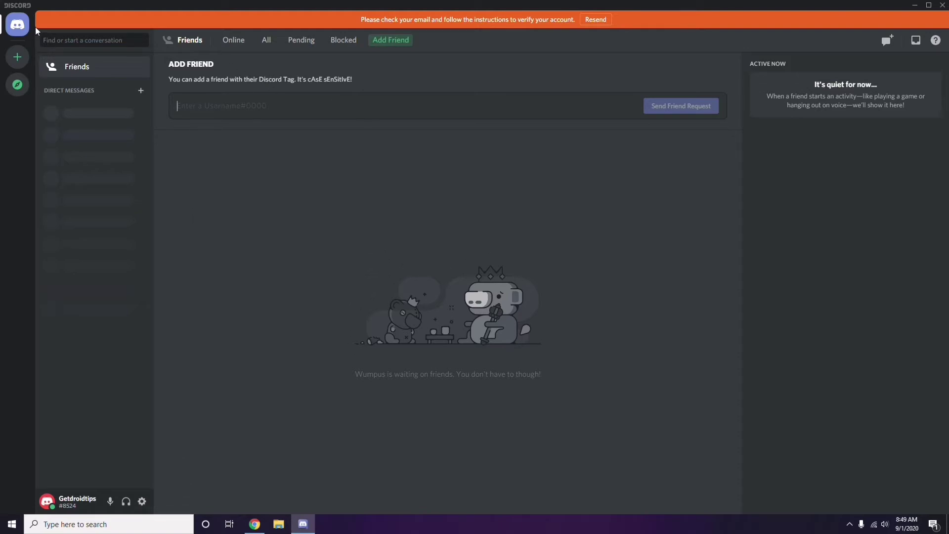
{"action": "left_click", "coordinate": [142, 502]}
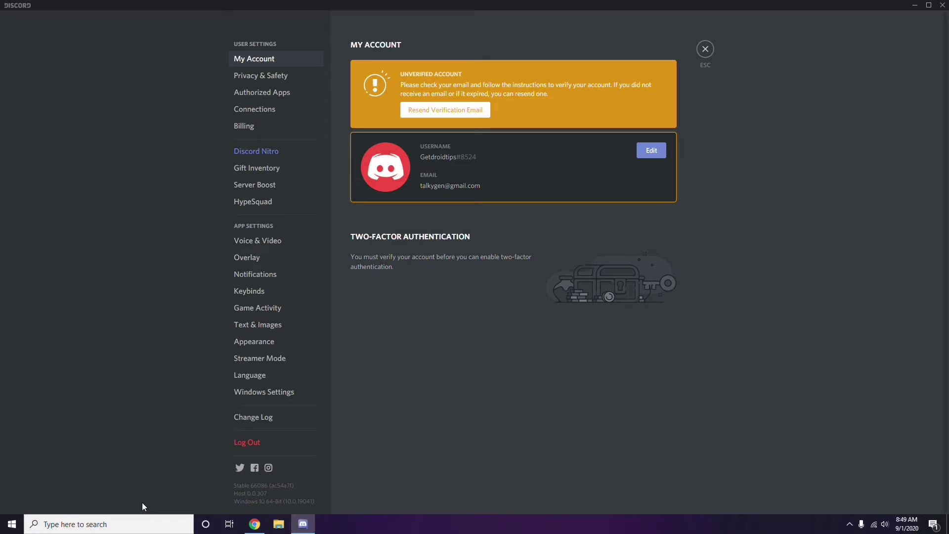
- In Voice & Video, switch off OpenH264 Video Codec, greying out H.264 Hardware Acceleration
{"action": "left_click", "coordinate": [253, 242]}
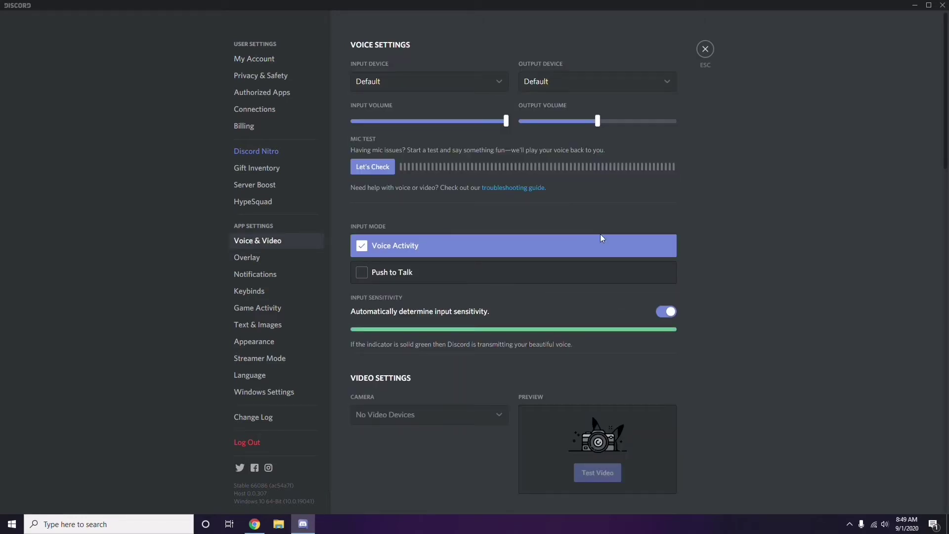
{"action": "scroll", "coordinate": [725, 243], "scroll_direction": "down", "scroll_amount": 8}
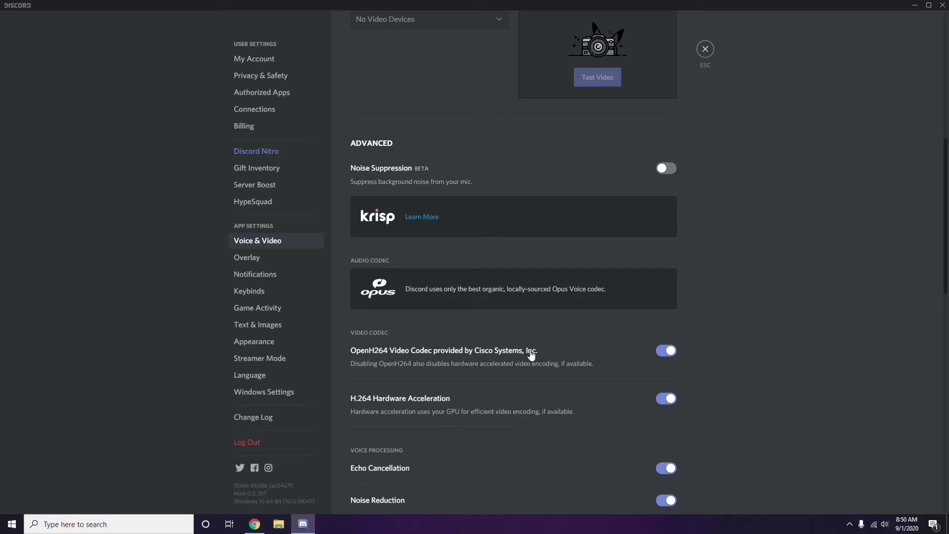
{"action": "left_click", "coordinate": [658, 353]}
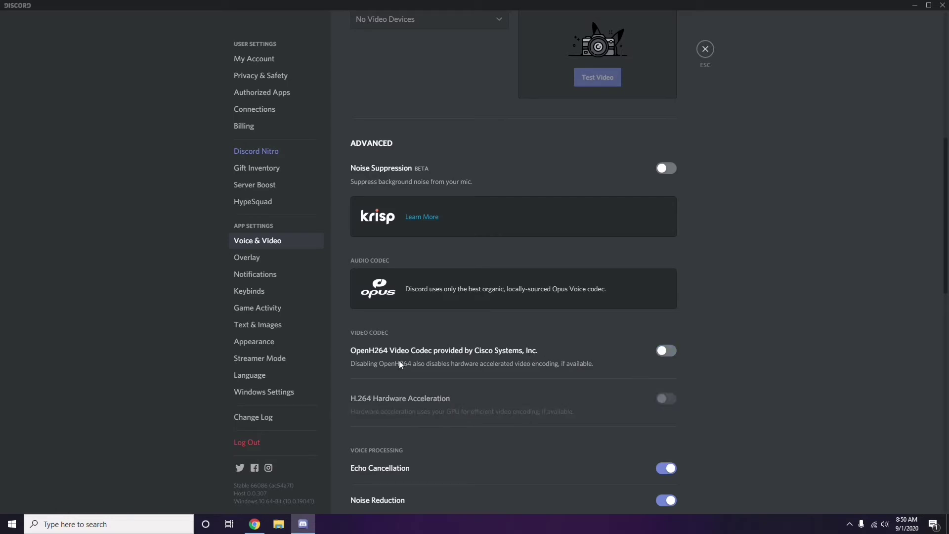
{"action": "scroll", "coordinate": [488, 355], "scroll_direction": "down", "scroll_amount": 2}
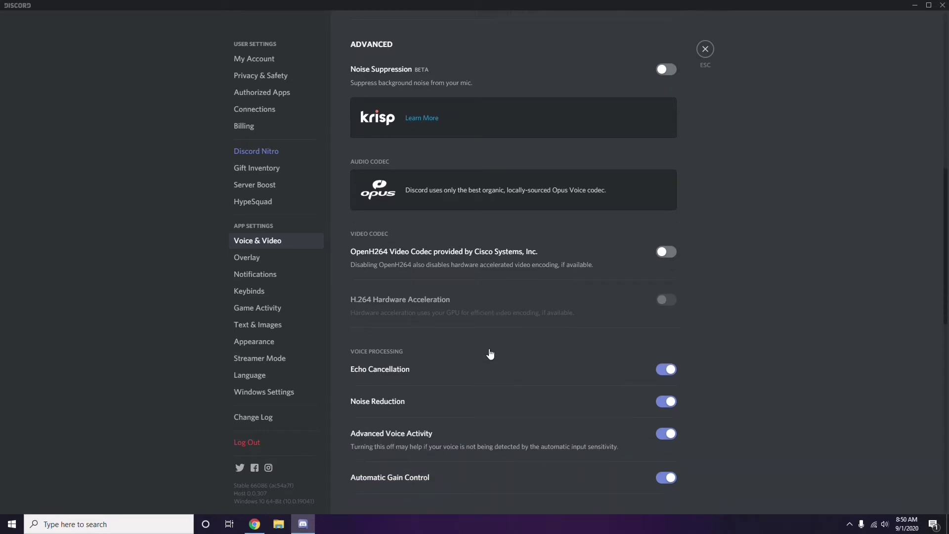
{"action": "scroll", "coordinate": [490, 353], "scroll_direction": "down", "scroll_amount": 4}
{"action": "scroll", "coordinate": [490, 354], "scroll_direction": "up", "scroll_amount": 1}
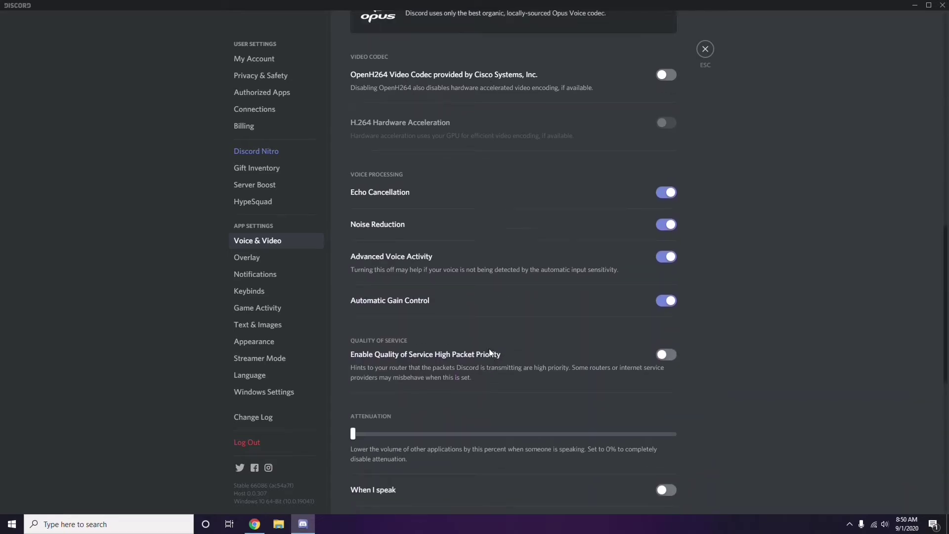
- Switch off Enable in-game overlay on Discord's Overlay settings page
{"action": "left_click", "coordinate": [249, 259]}
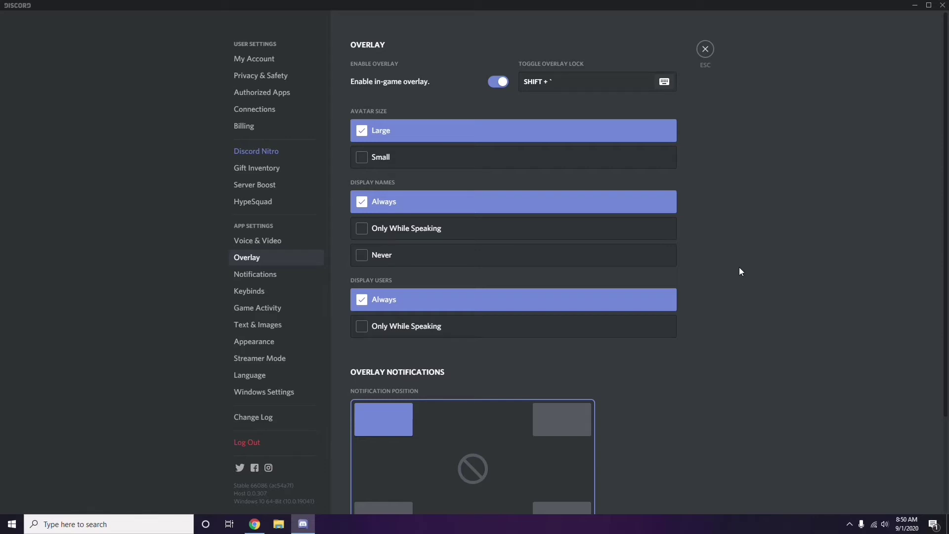
{"action": "scroll", "coordinate": [734, 260], "scroll_direction": "down", "scroll_amount": 1}
{"action": "scroll", "coordinate": [734, 259], "scroll_direction": "up", "scroll_amount": 1}
{"action": "left_click", "coordinate": [495, 85]}
- Toggle Hardware Acceleration under Appearance > Advanced to bring up the relaunch confirmation
{"action": "left_click", "coordinate": [262, 344]}
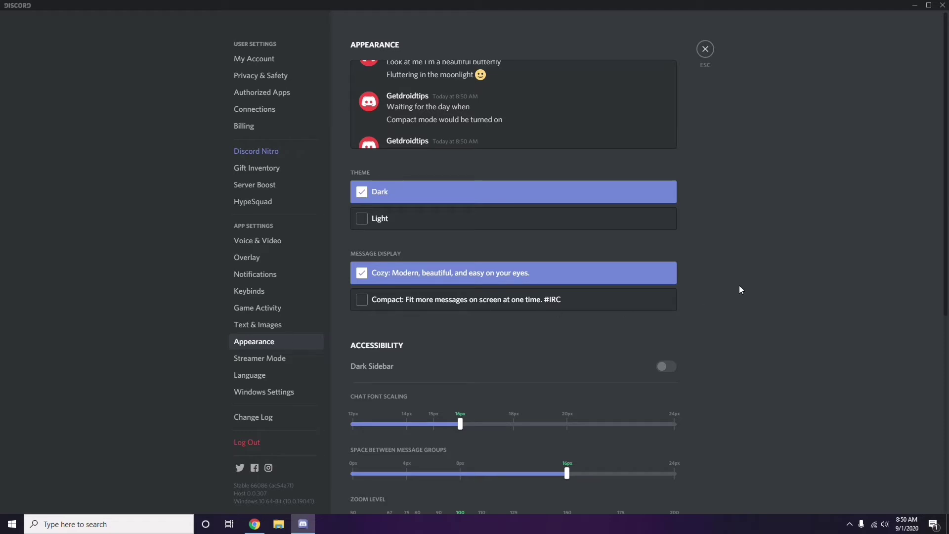
{"action": "scroll", "coordinate": [740, 289], "scroll_direction": "down", "scroll_amount": 6}
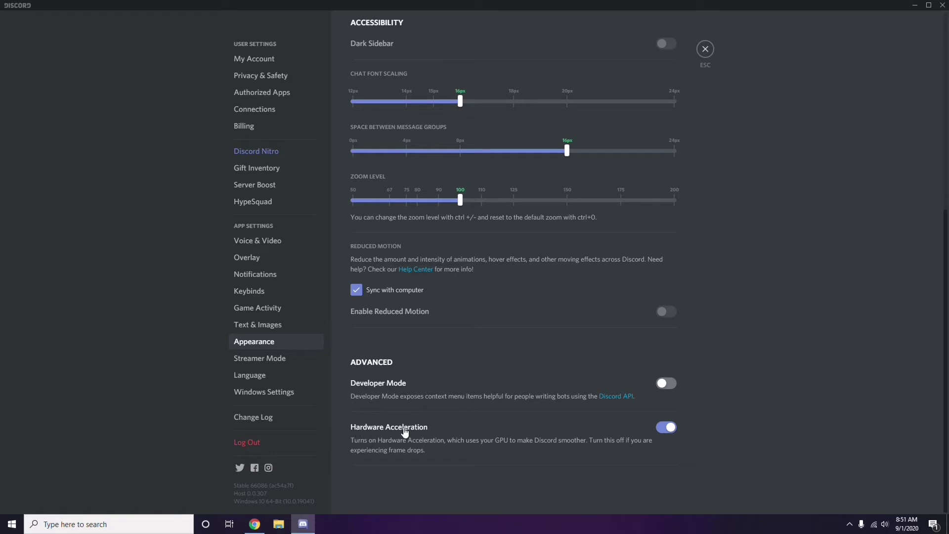
{"action": "left_click", "coordinate": [664, 428]}
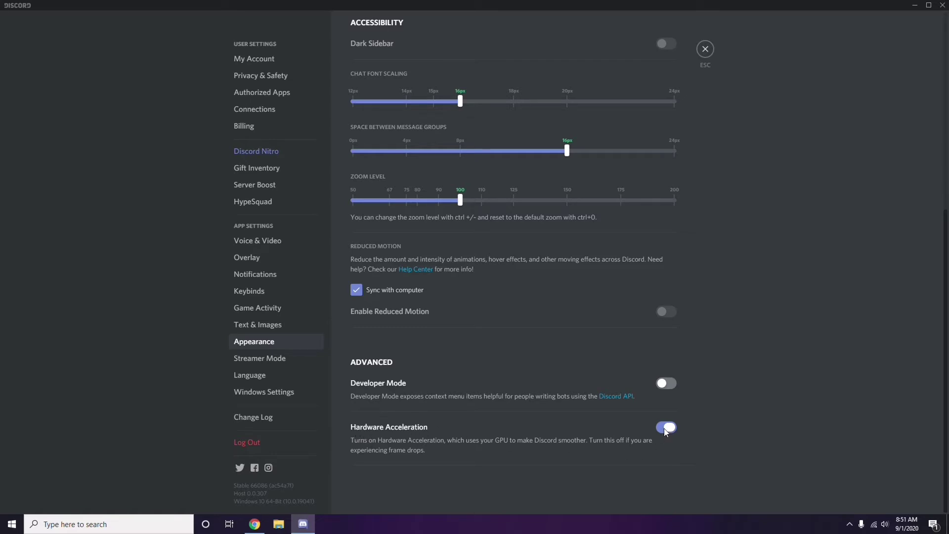